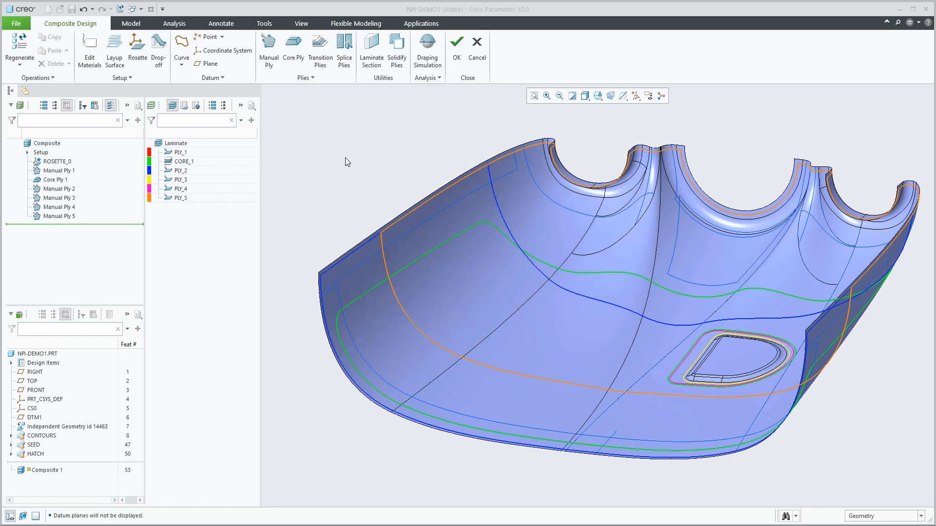
# Turn on datum plane display in the view so planes can be picked as references
pyautogui.click(373, 60)
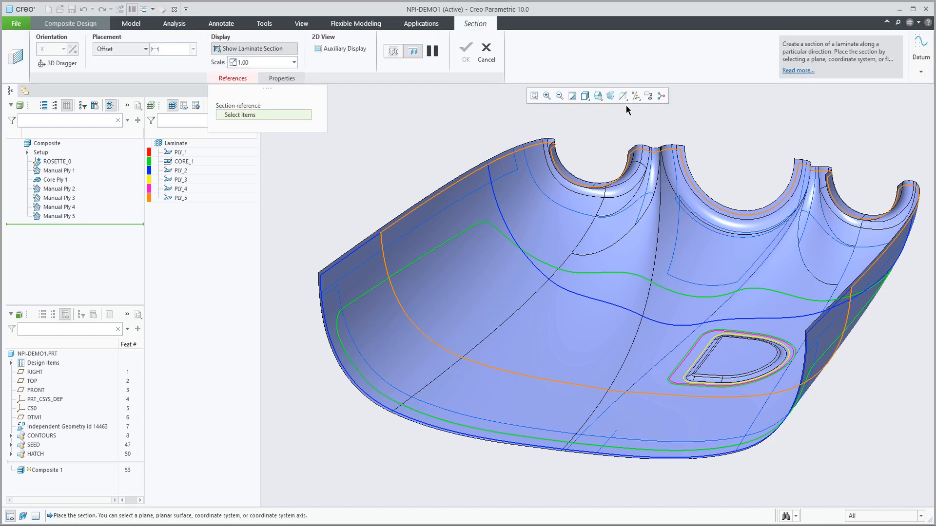
pyautogui.click(636, 96)
pyautogui.click(636, 153)
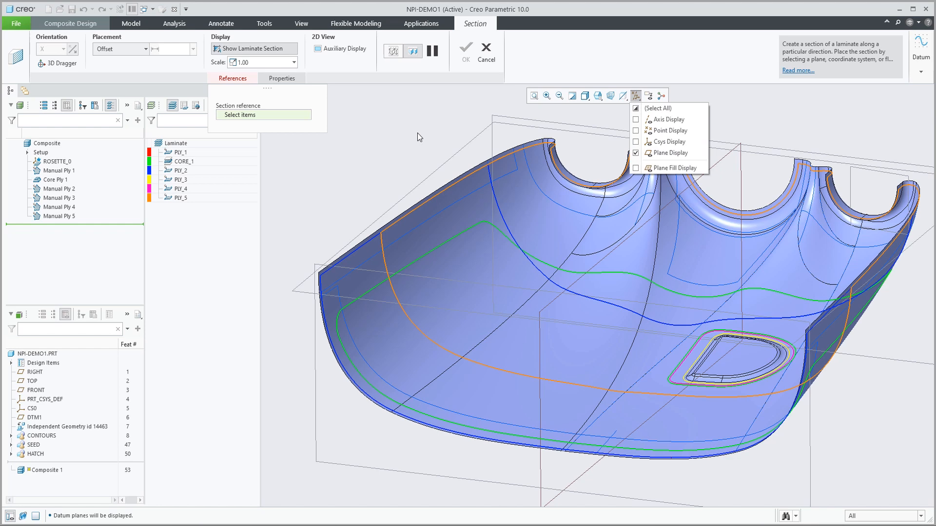
pyautogui.click(420, 138)
# Reference the section to the FRONT datum plane and drag its offset to 531.10
pyautogui.click(314, 421)
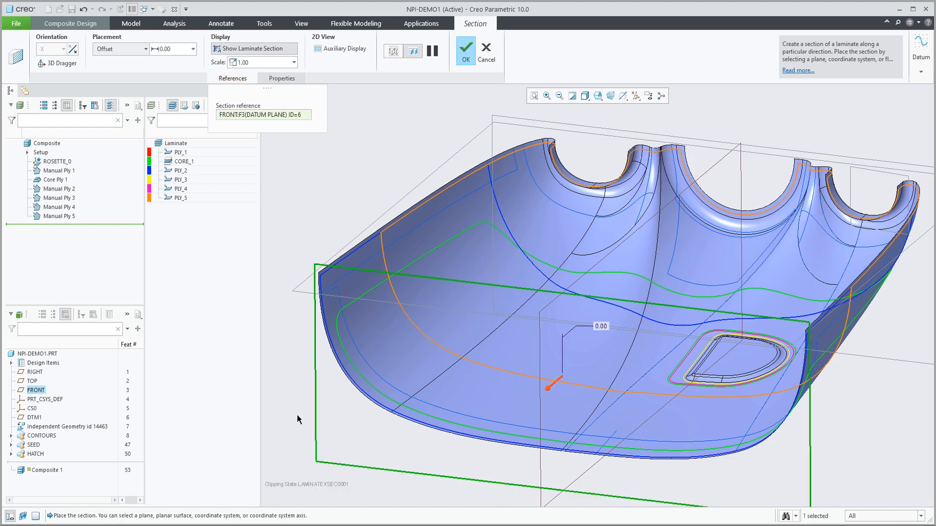
pyautogui.moveTo(554, 385)
pyautogui.mouseDown()
pyautogui.moveTo(656, 317)
pyautogui.moveTo(619, 372)
pyautogui.moveTo(655, 359)
pyautogui.mouseUp()
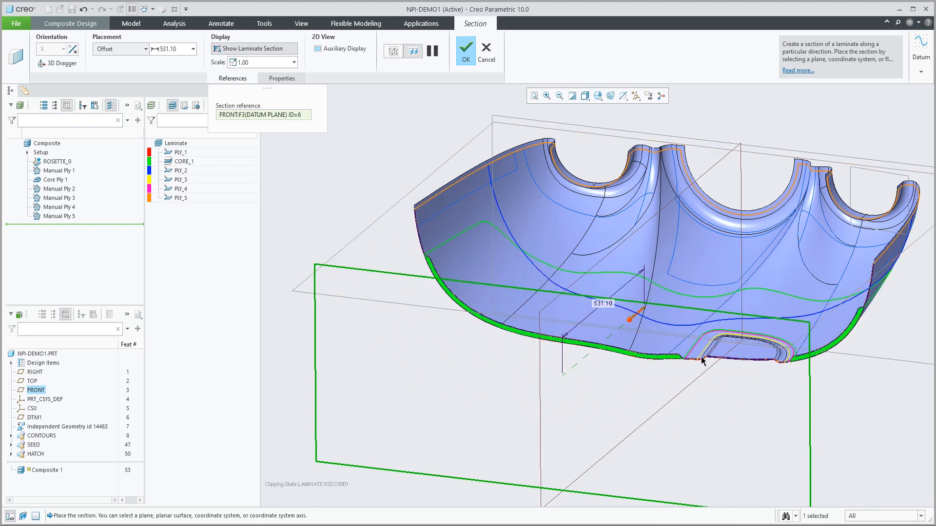
pyautogui.scroll(8, 665, 362)
pyautogui.scroll(3, 668, 366)
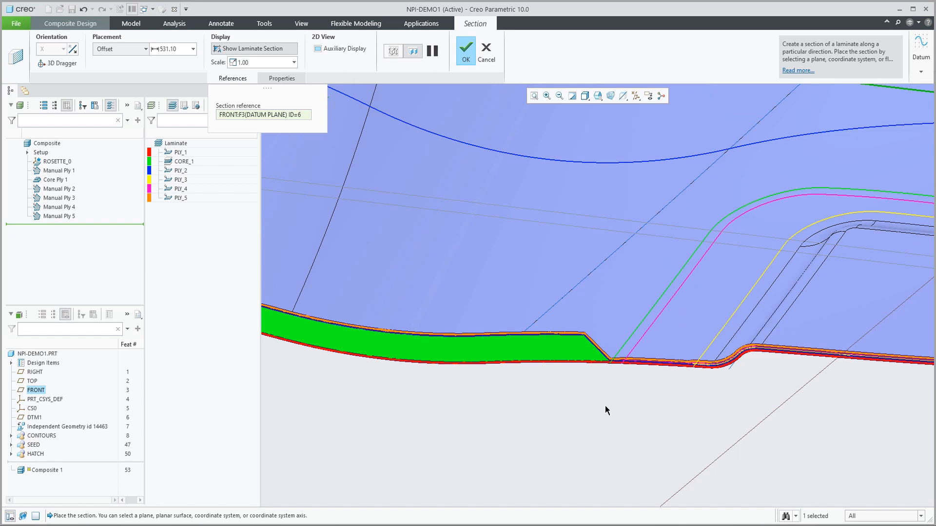
# Set the section display scale to 5 so each ply layer shows clearly
pyautogui.doubleClick(244, 62)
pyautogui.click(257, 62)
pyautogui.doubleClick(257, 62)
pyautogui.write('5')
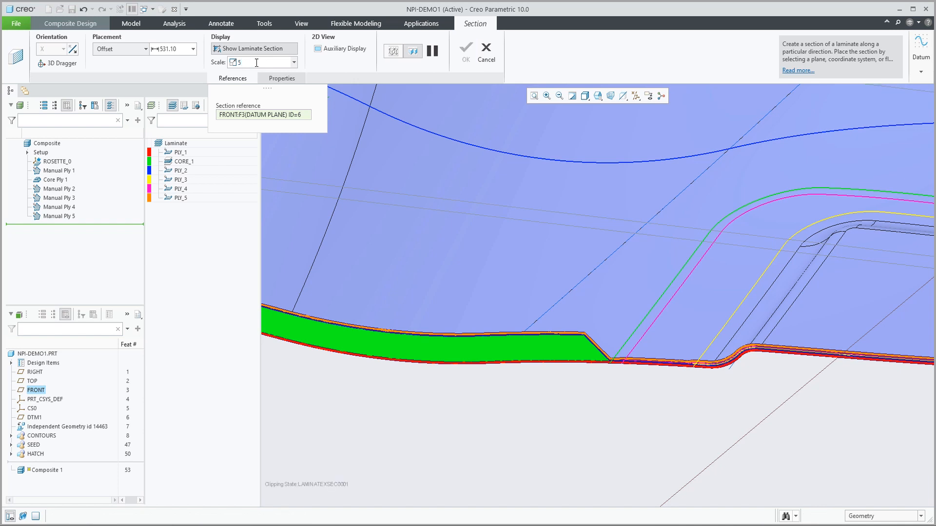
pyautogui.press('Return')
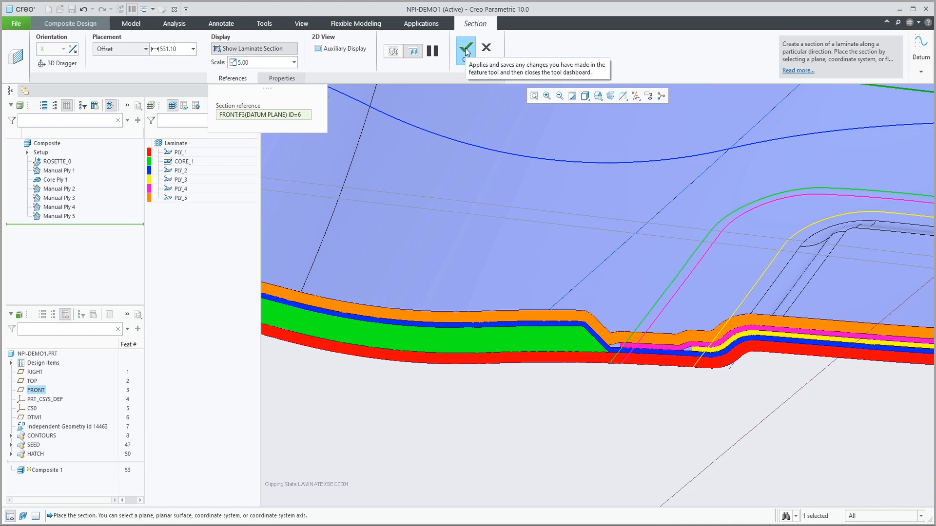
pyautogui.click(340, 51)
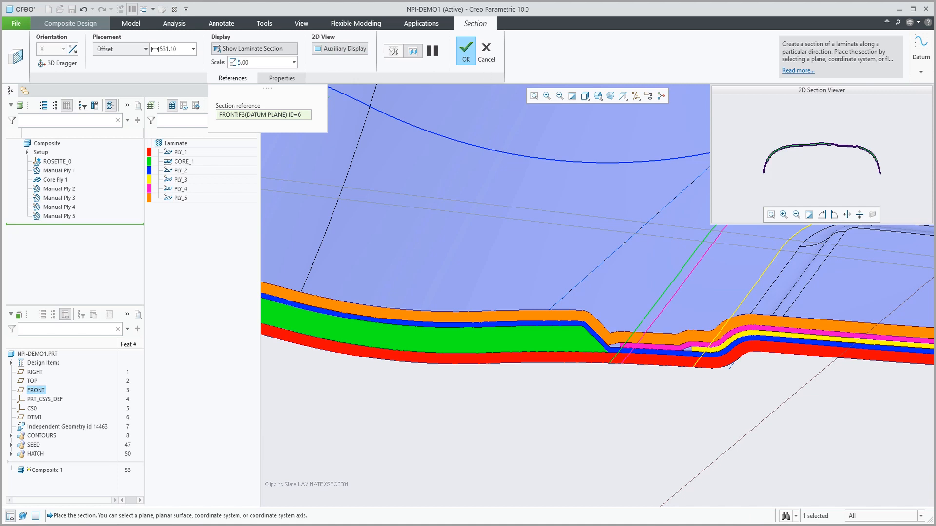
pyautogui.click(318, 49)
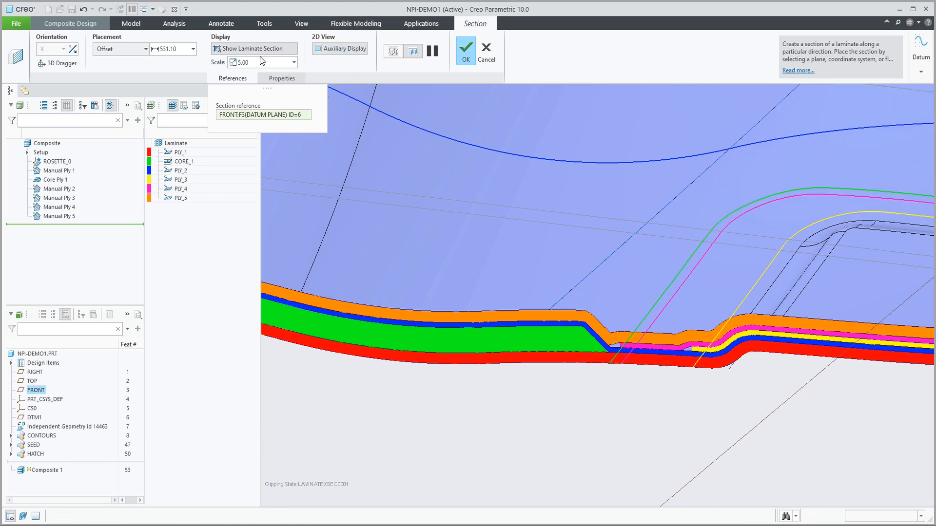
pyautogui.click(121, 49)
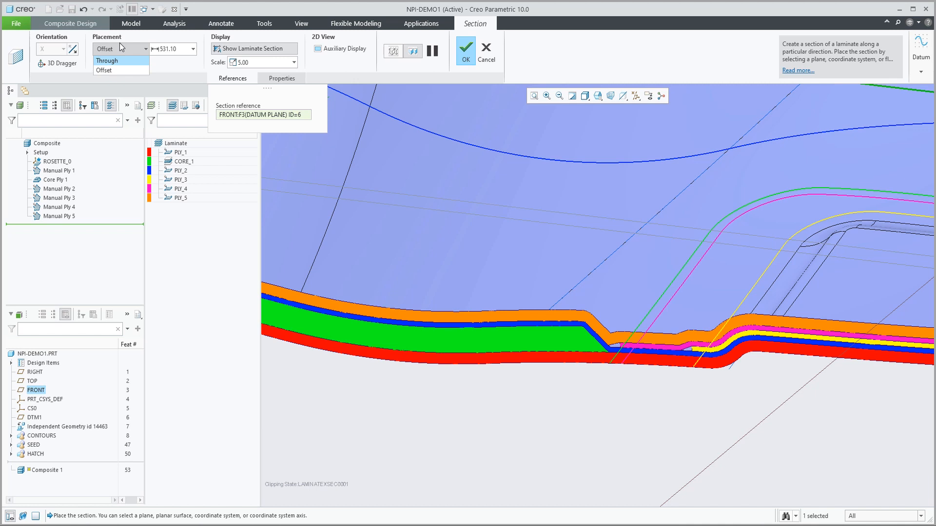
pyautogui.click(119, 46)
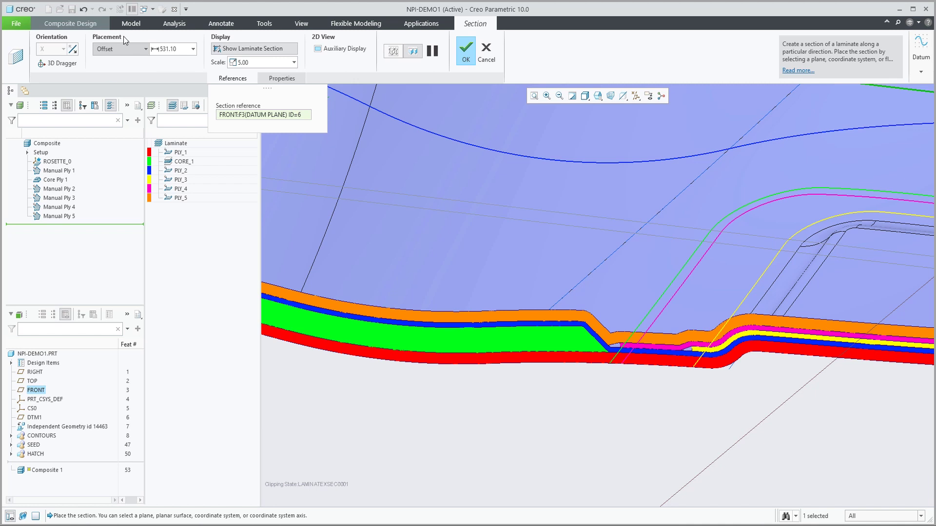
# Finish LAMINATEXSEC0001 and review the default drop-off distance of 1.000
pyautogui.click(466, 52)
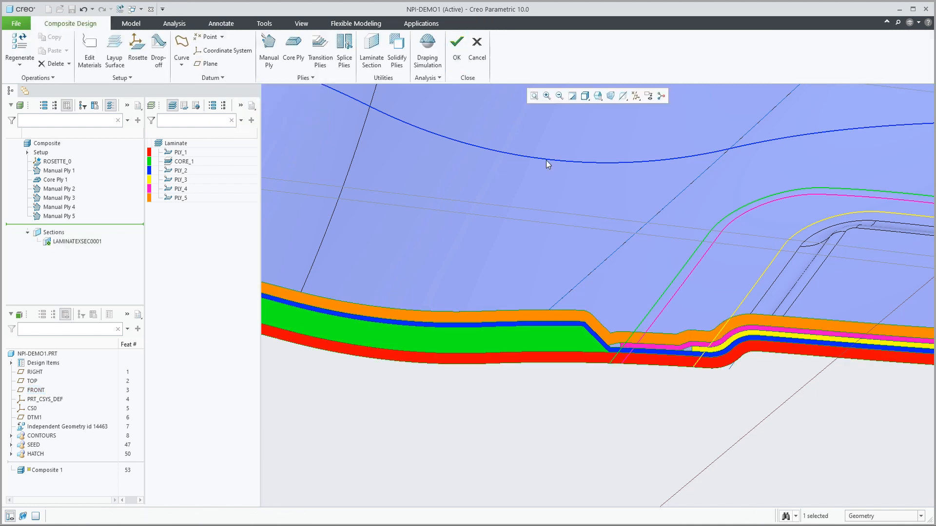
pyautogui.scroll(1, 695, 374)
pyautogui.scroll(1, 695, 375)
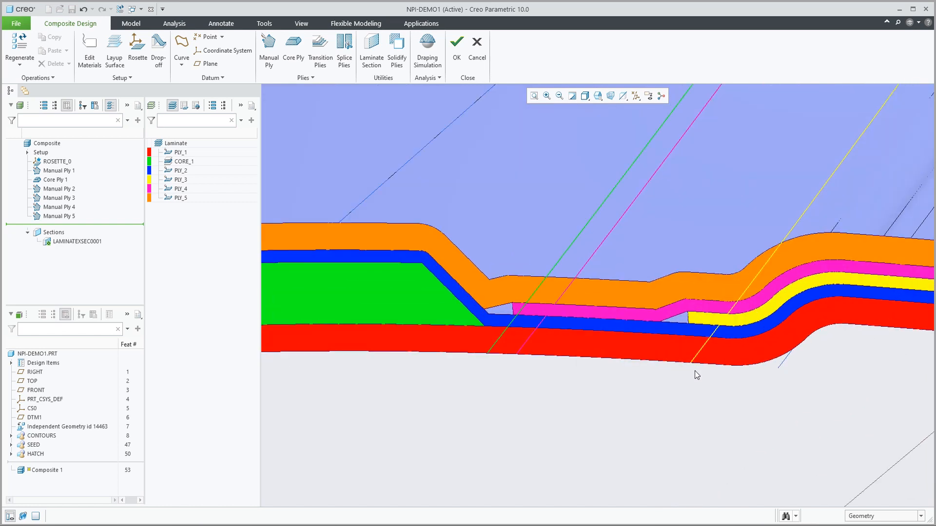
pyautogui.scroll(1, 709, 395)
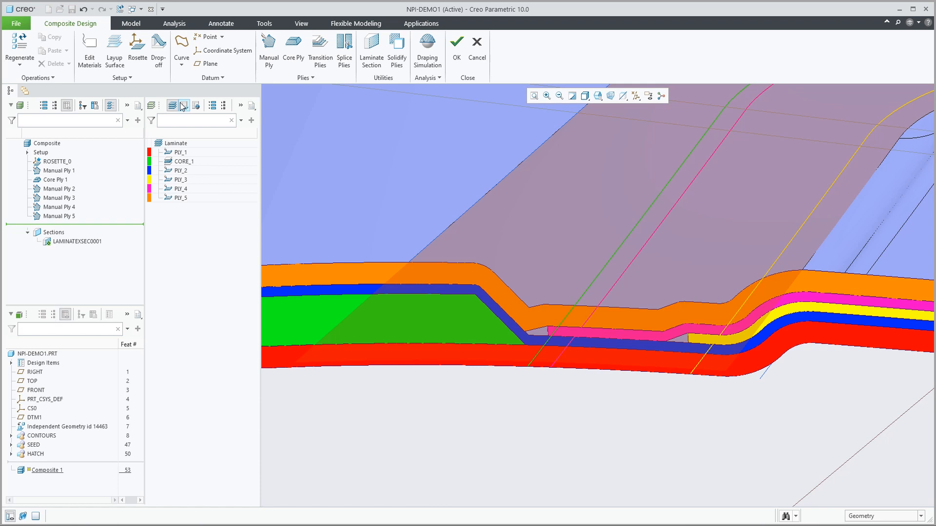
pyautogui.click(158, 53)
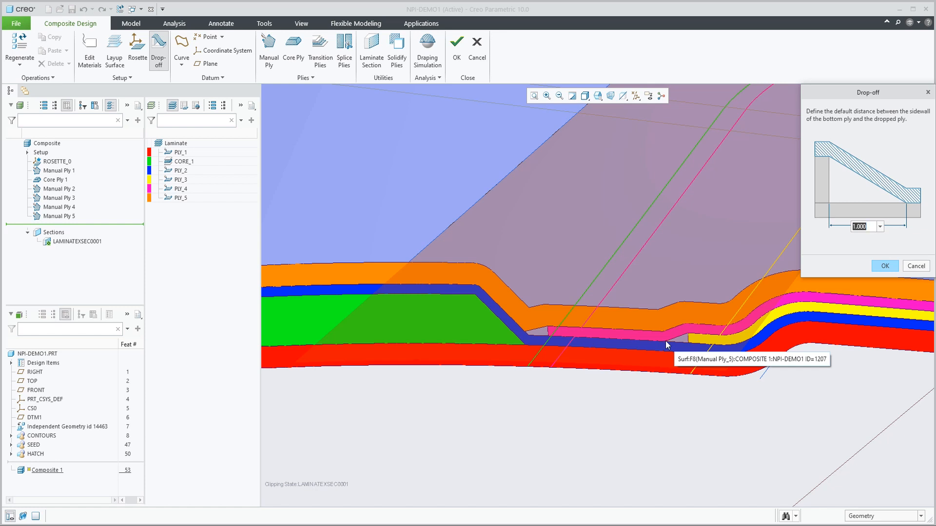
# Accept the 1.000 default drop-off and add a Drop-off ply-parameter column to the laminate tree
pyautogui.click(884, 266)
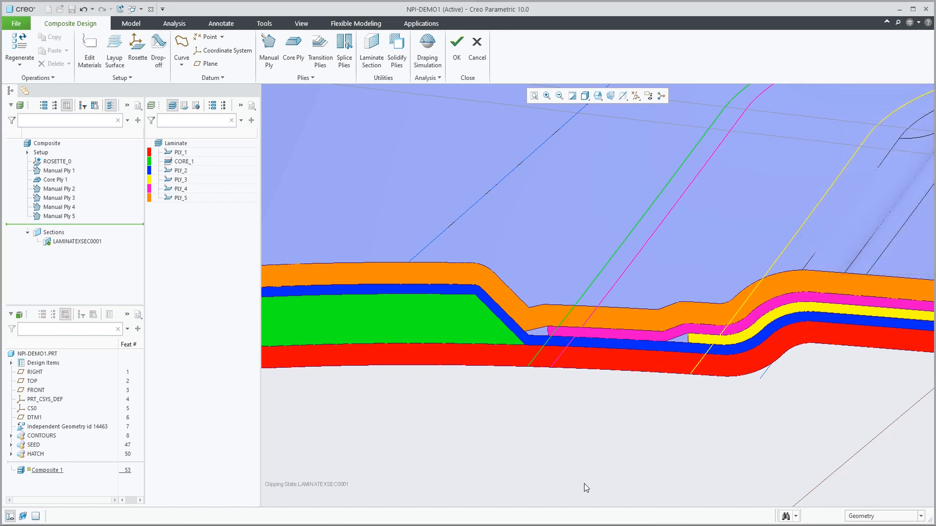
pyautogui.click(187, 107)
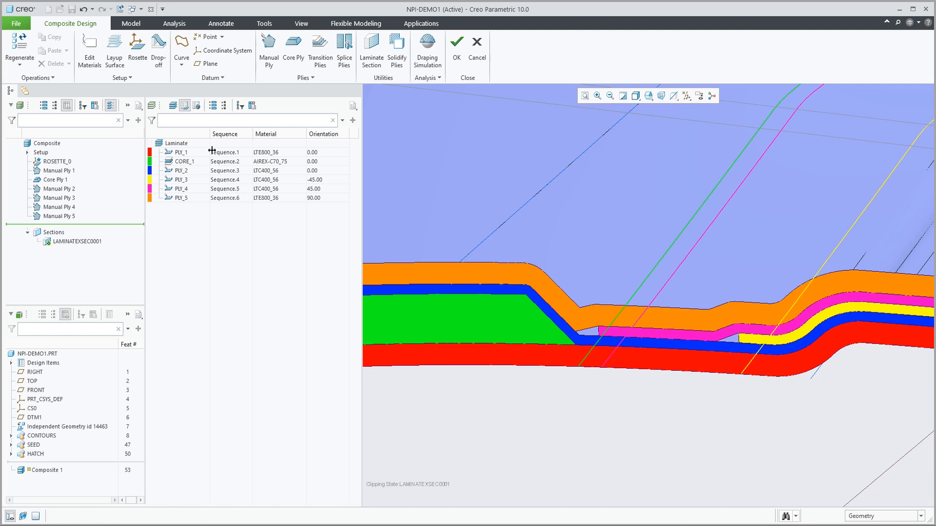
pyautogui.click(253, 107)
pyautogui.click(392, 206)
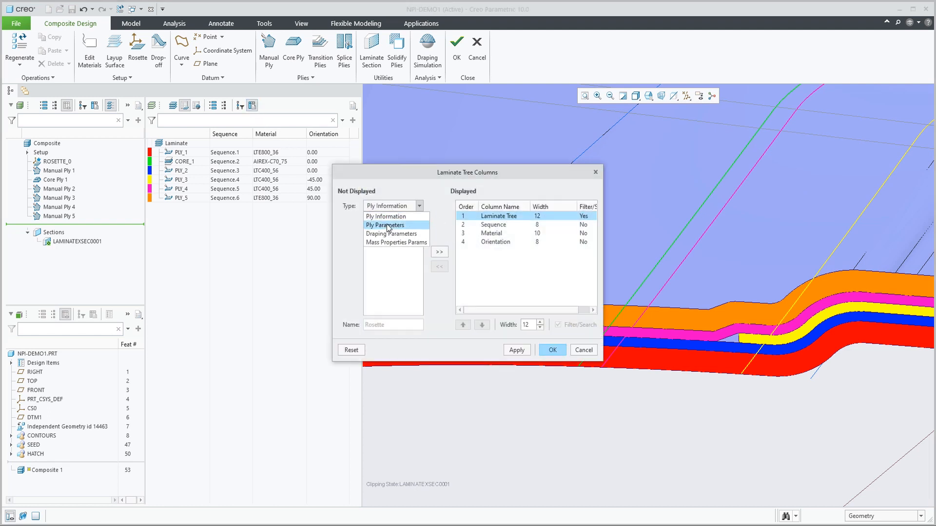
pyautogui.click(389, 220)
pyautogui.doubleClick(389, 221)
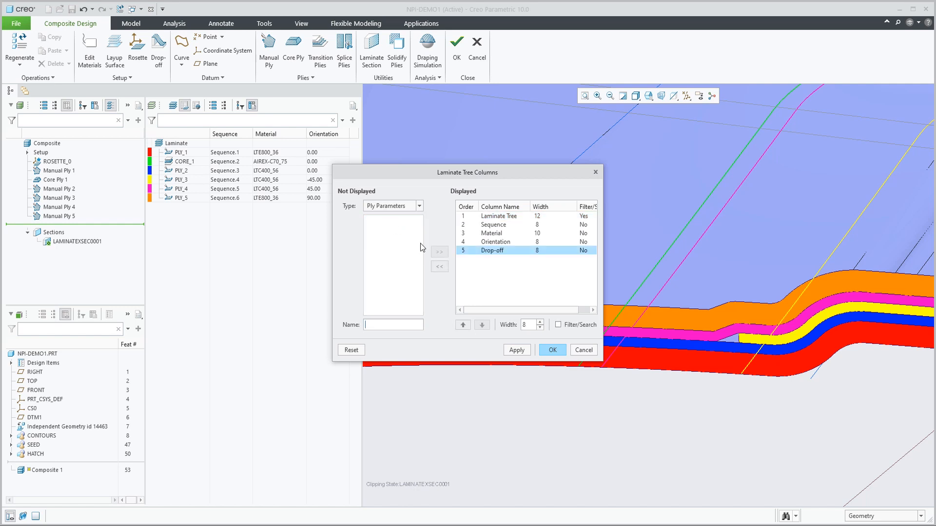
pyautogui.click(553, 350)
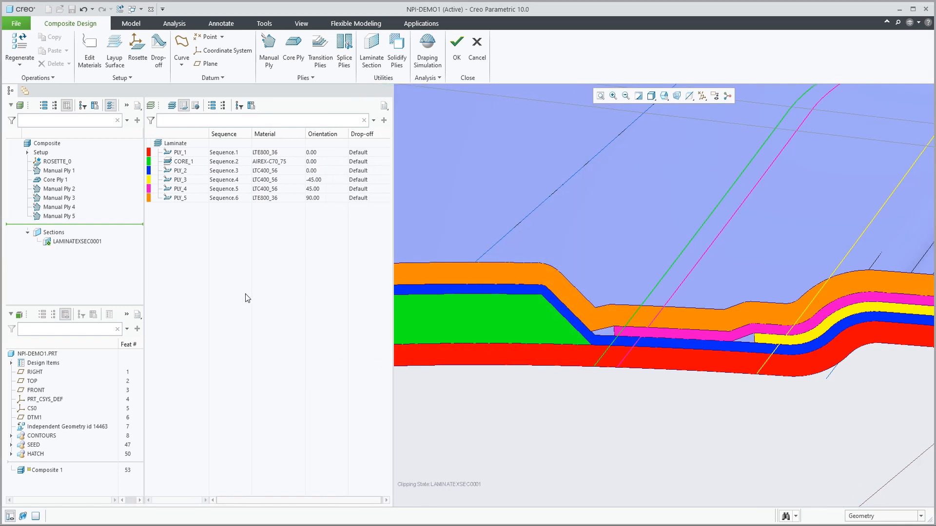
# Try a default drop-off of 1.5, regenerate, then restore it to 1 and regenerate again
pyautogui.click(158, 57)
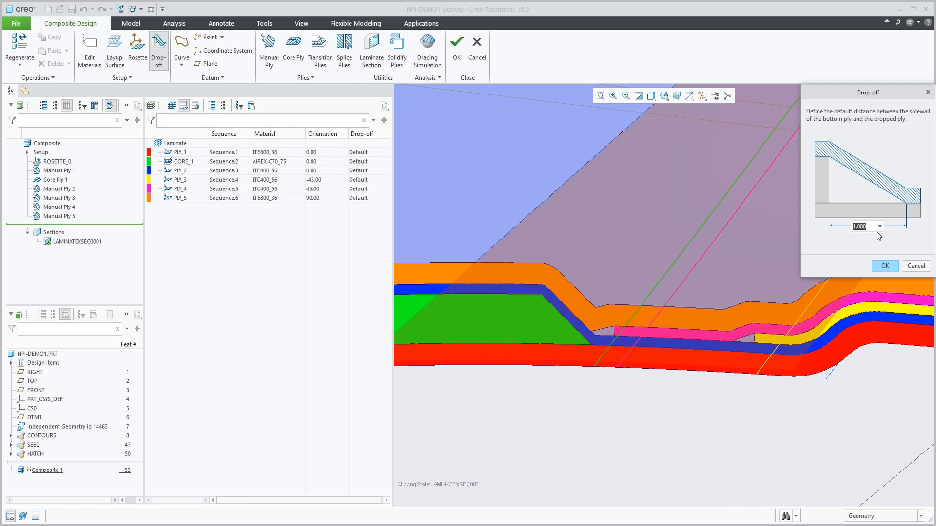
pyautogui.write('1.5')
pyautogui.click(885, 266)
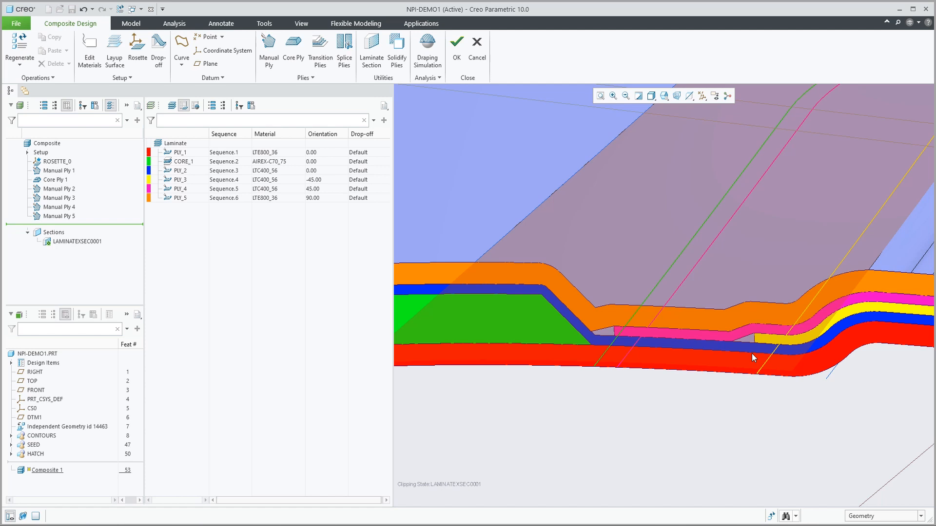
pyautogui.click(773, 516)
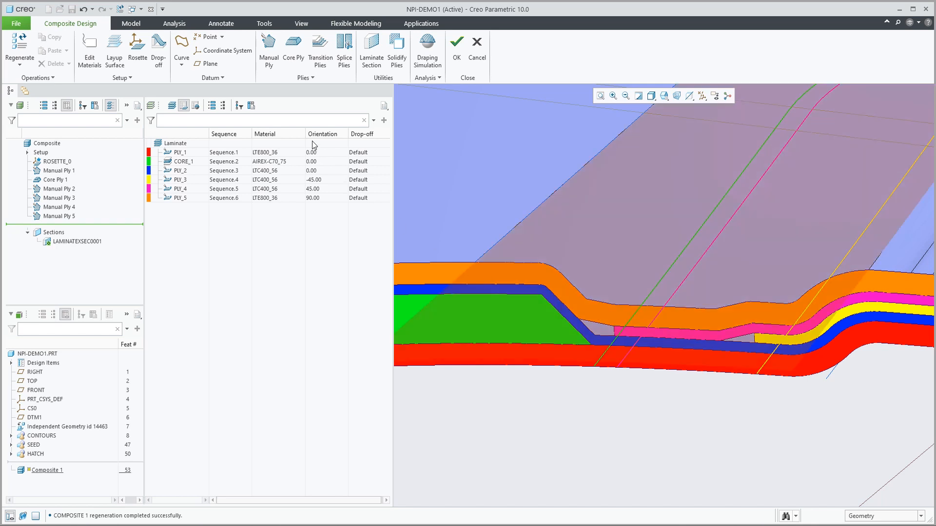
pyautogui.click(159, 61)
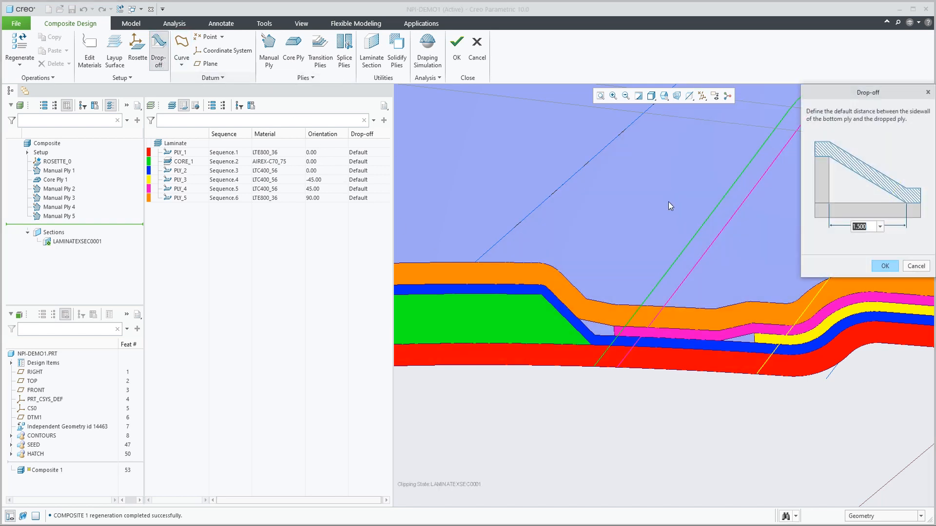
pyautogui.write('1')
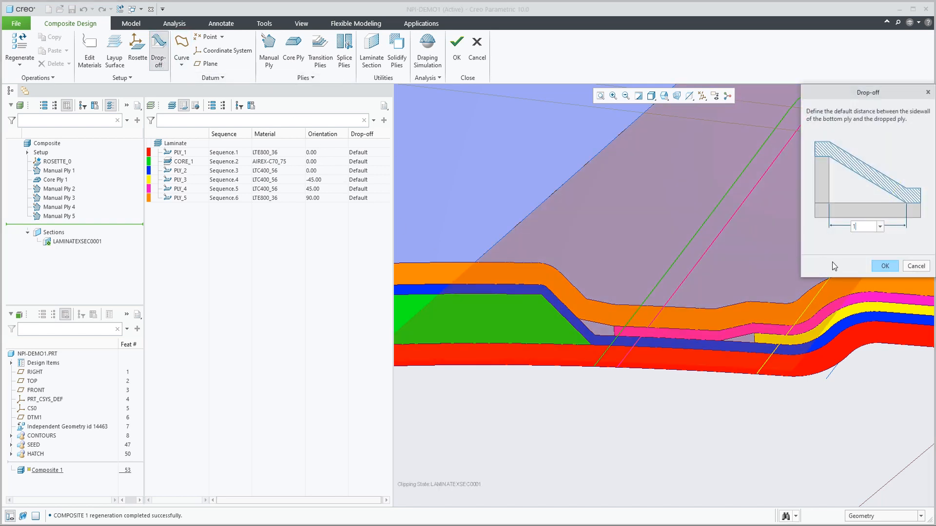
pyautogui.press('Return')
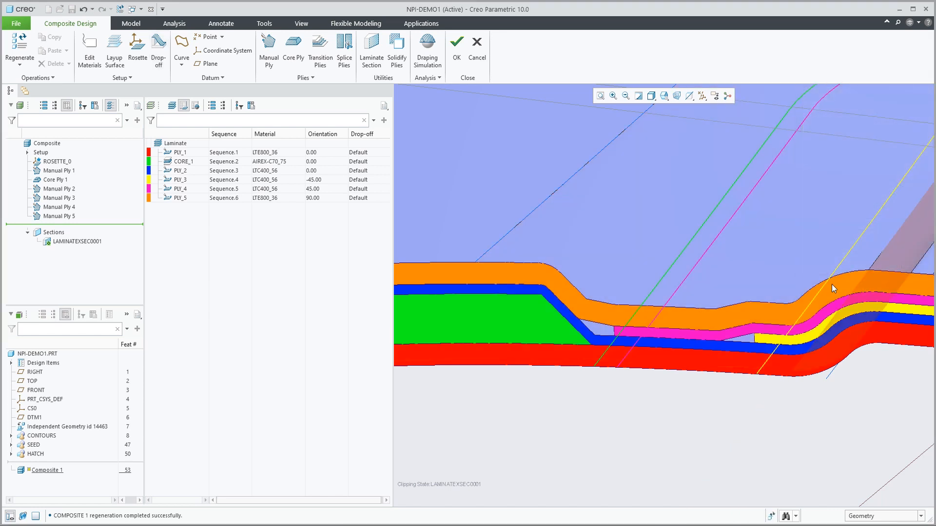
pyautogui.click(772, 518)
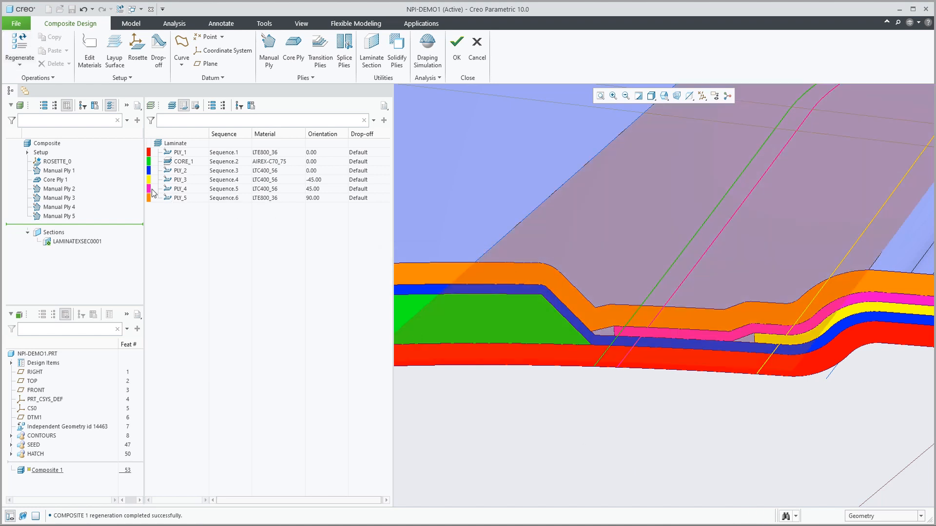
# Give PLY_4 a drop-off of 0.50 and PLY_5 0.00, regenerating the composite
pyautogui.click(373, 189)
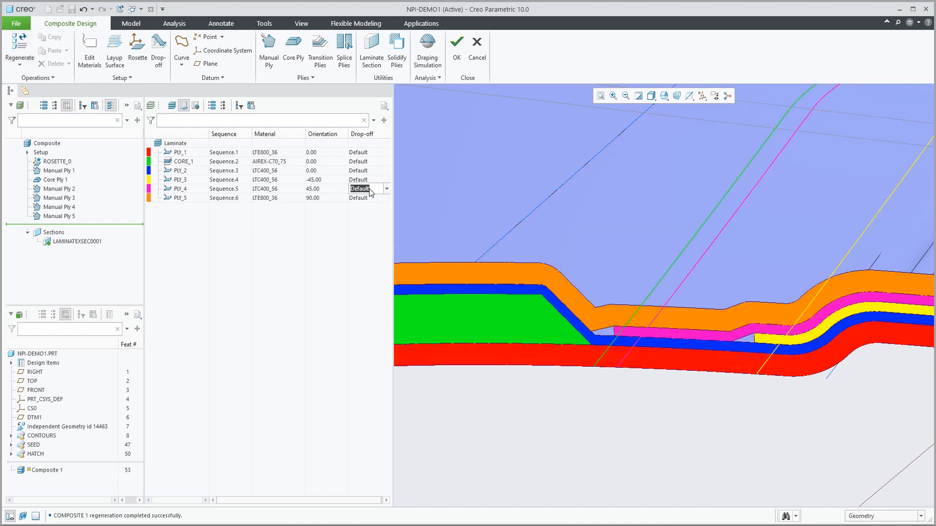
pyautogui.write('0.5')
pyautogui.press('Return')
pyautogui.hotkey('ctrl', 'g')
pyautogui.press('Return')
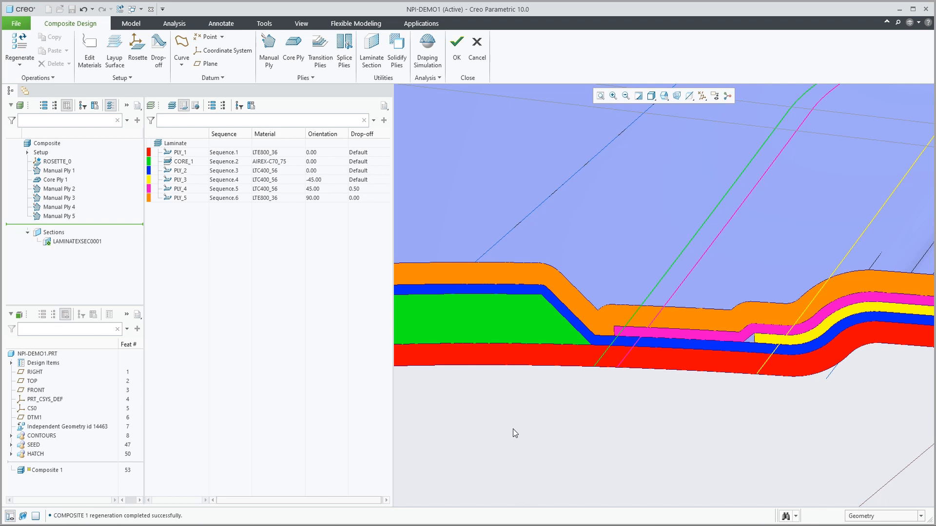
pyautogui.click(128, 79)
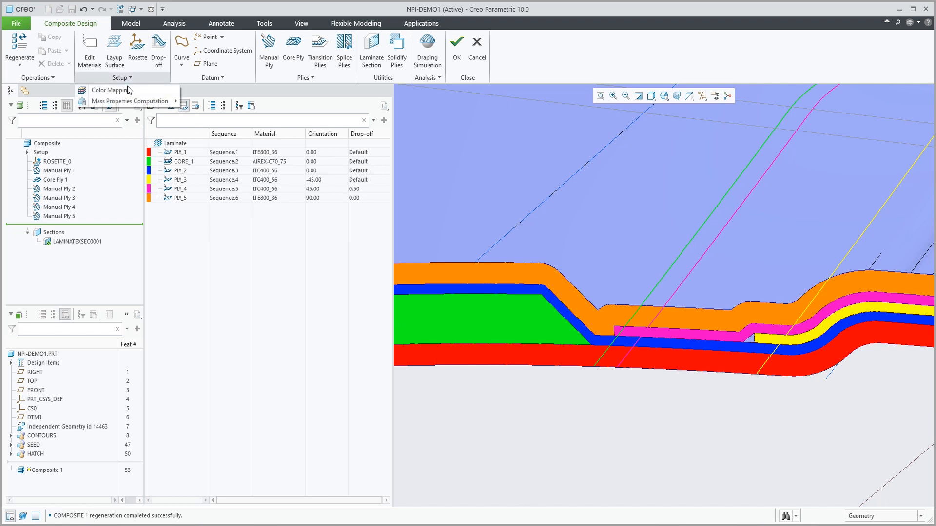
pyautogui.click(127, 90)
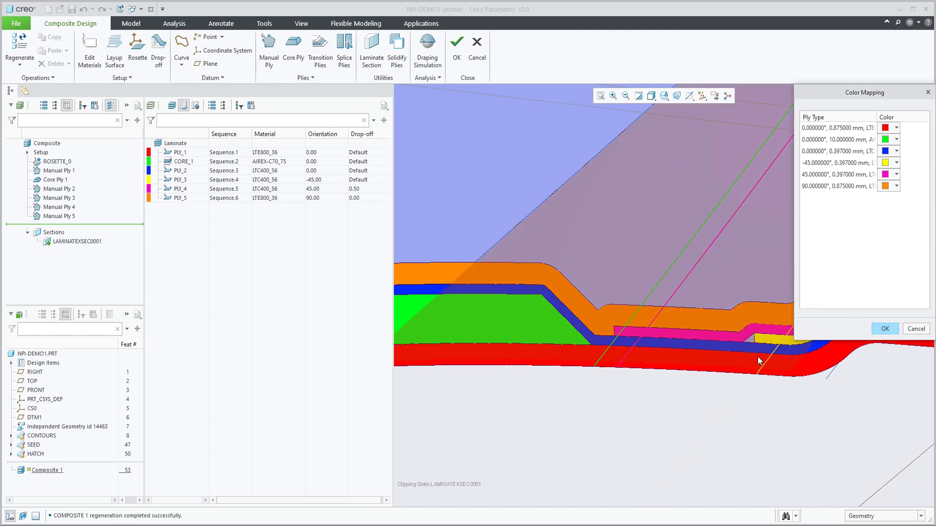
pyautogui.click(897, 186)
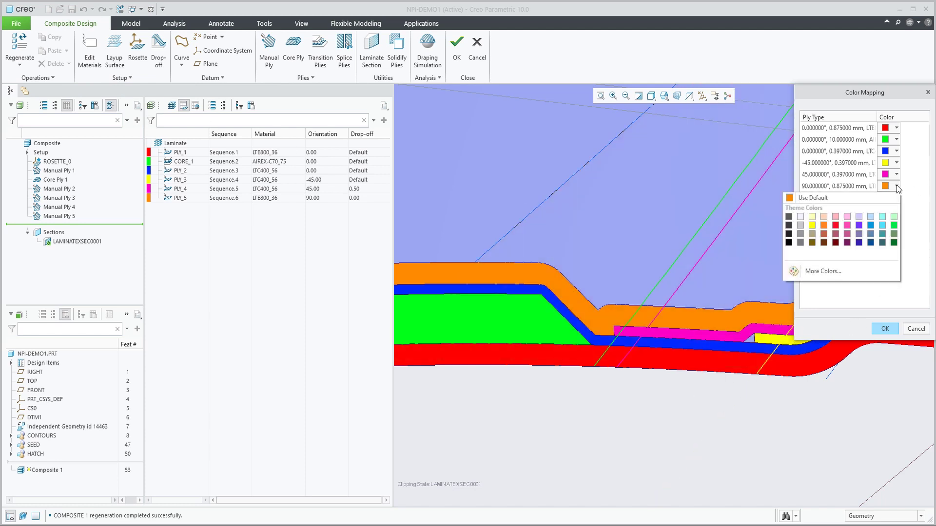
pyautogui.click(848, 226)
pyautogui.click(884, 329)
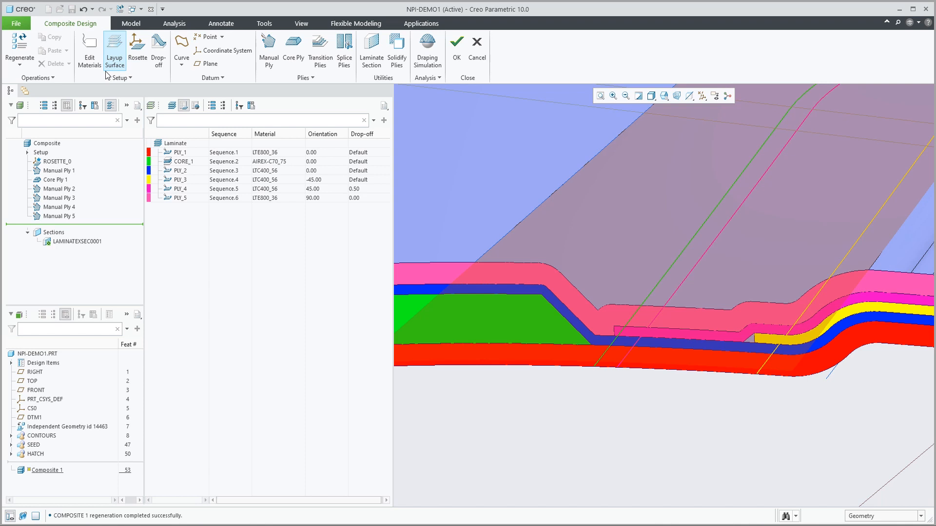
pyautogui.click(122, 77)
pyautogui.click(108, 90)
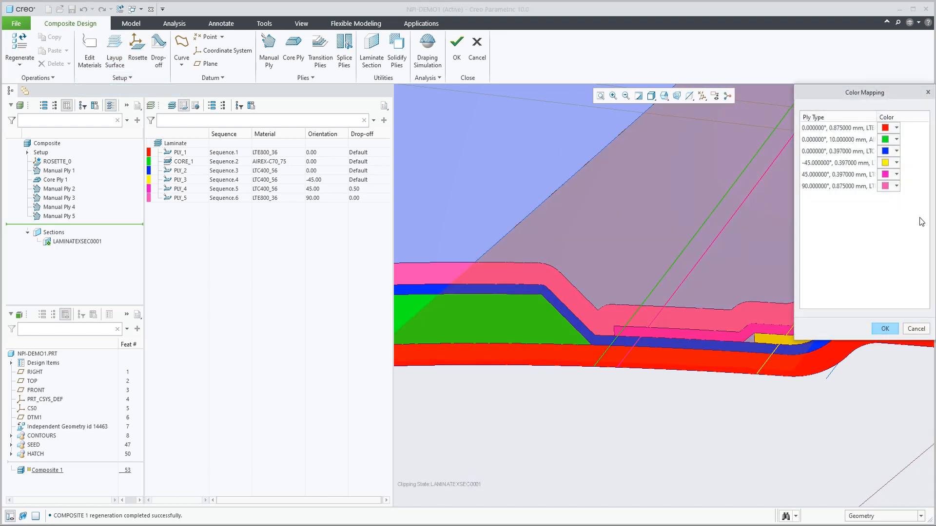
pyautogui.click(897, 188)
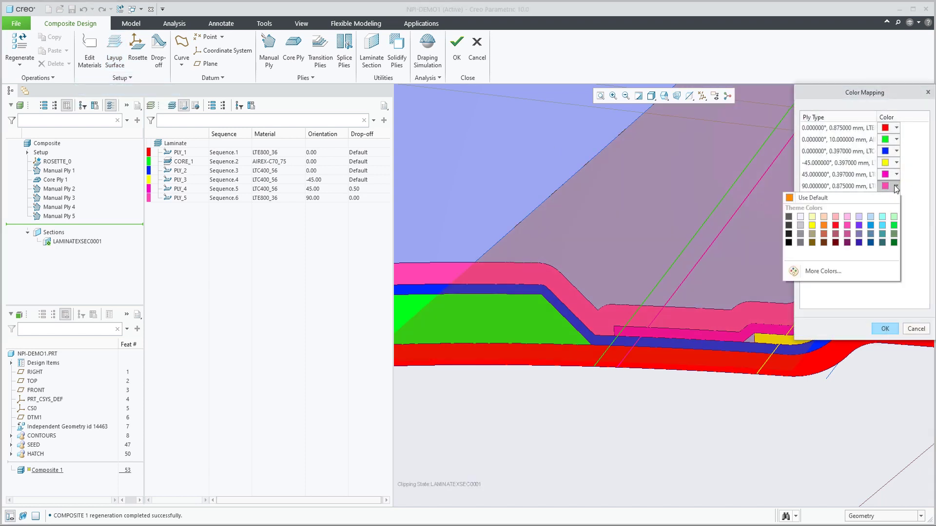
pyautogui.click(822, 273)
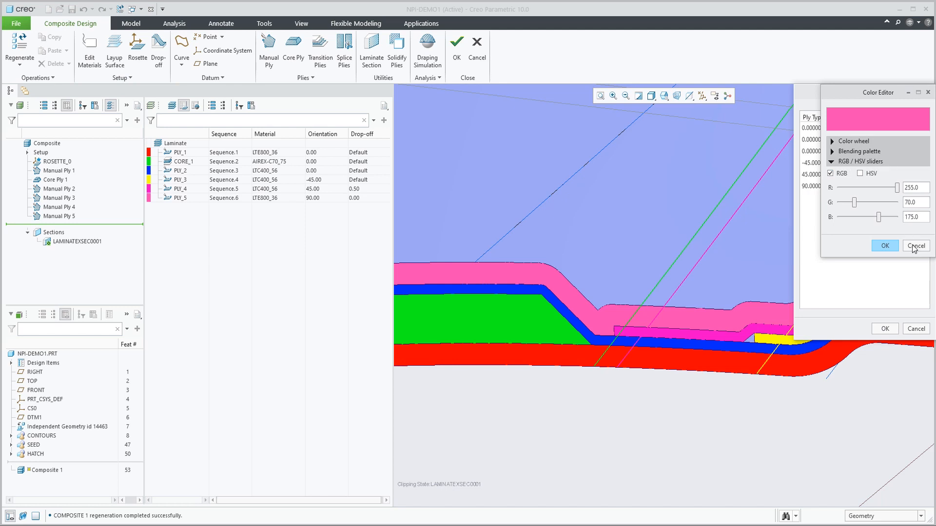
pyautogui.moveTo(878, 217)
pyautogui.mouseDown()
pyautogui.moveTo(865, 217)
pyautogui.moveTo(882, 203)
pyautogui.mouseUp()
pyautogui.click(873, 218)
pyautogui.click(883, 246)
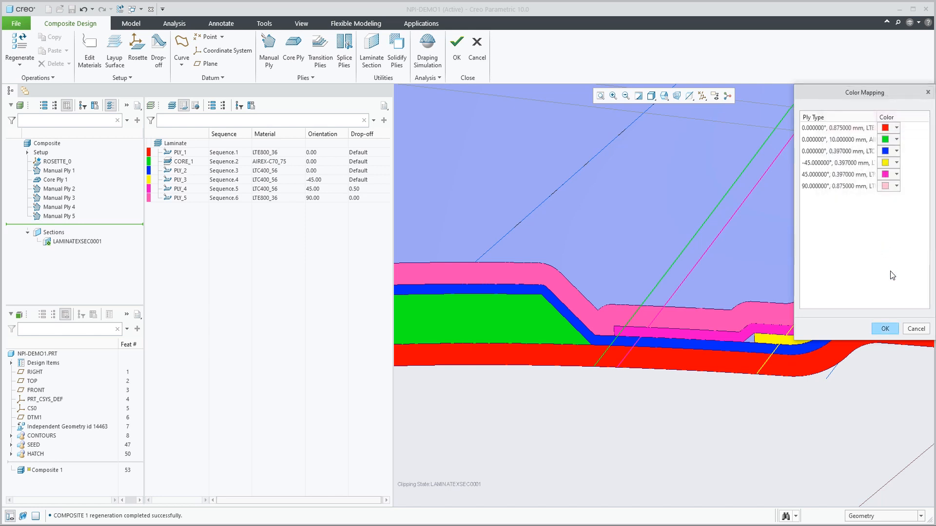
pyautogui.click(896, 186)
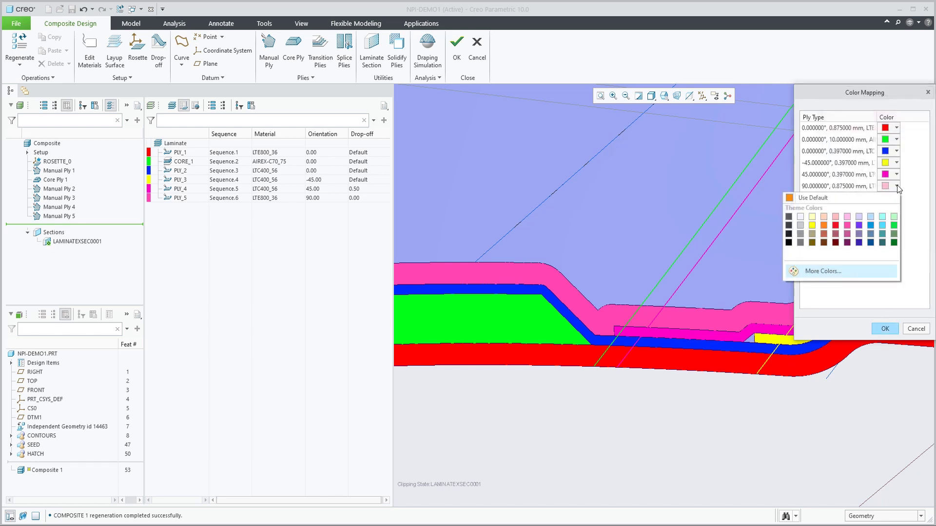
pyautogui.click(821, 199)
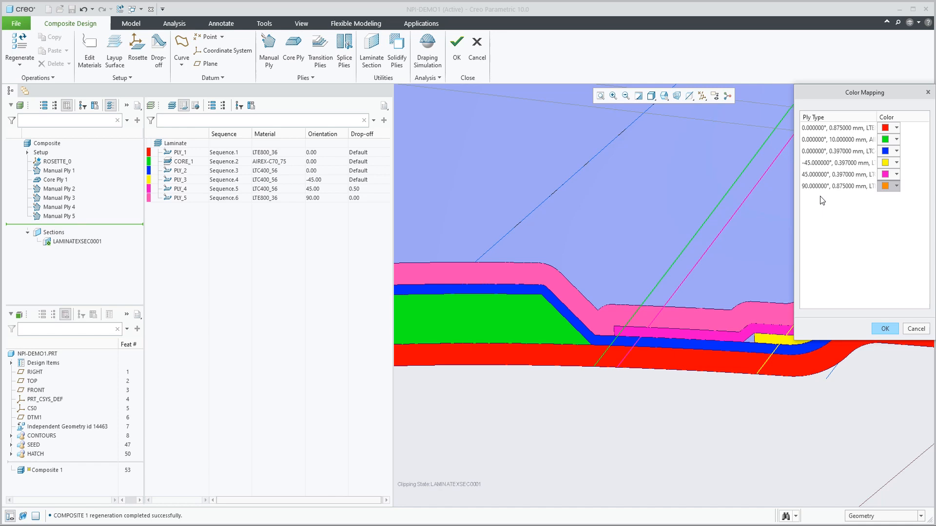
pyautogui.click(886, 329)
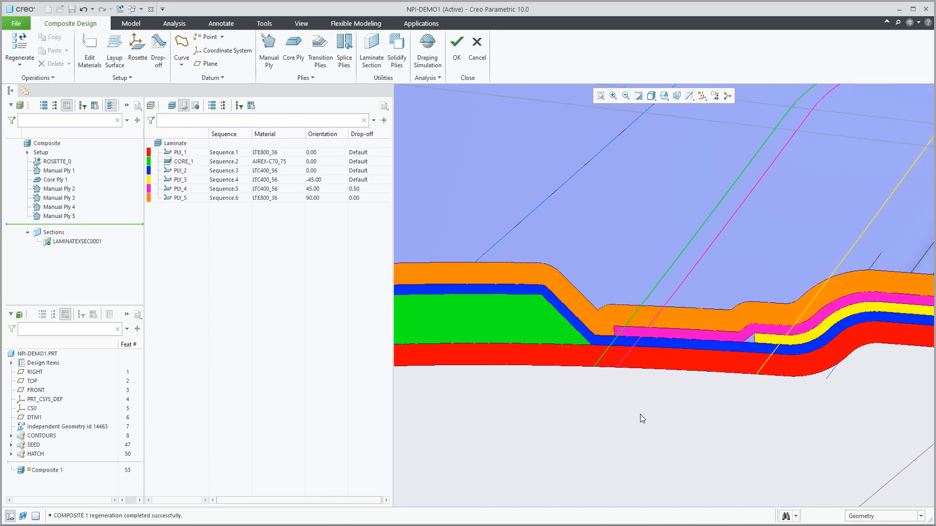
pyautogui.scroll(-4, 640, 415)
pyautogui.scroll(-4, 640, 414)
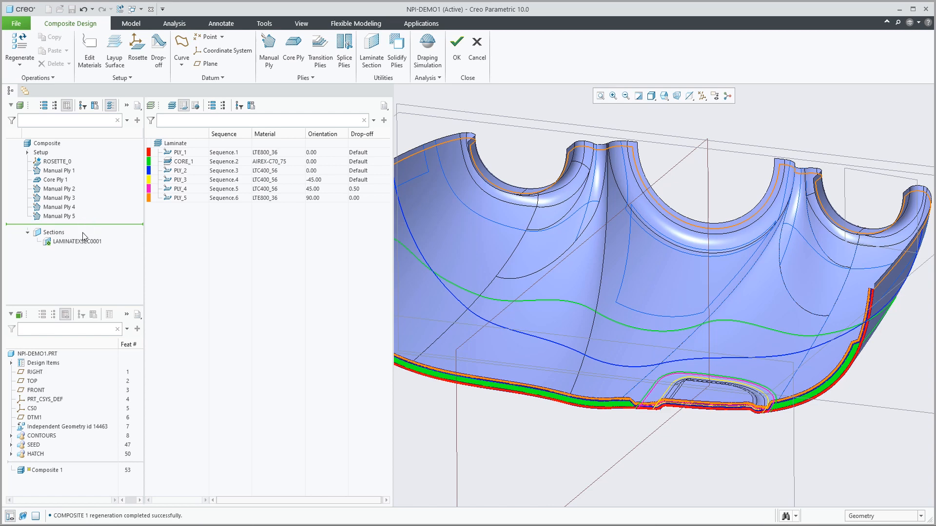
# Create LAMINATEXSEC0002 through the RIGHT datum plane at display scale 5.00
pyautogui.click(372, 57)
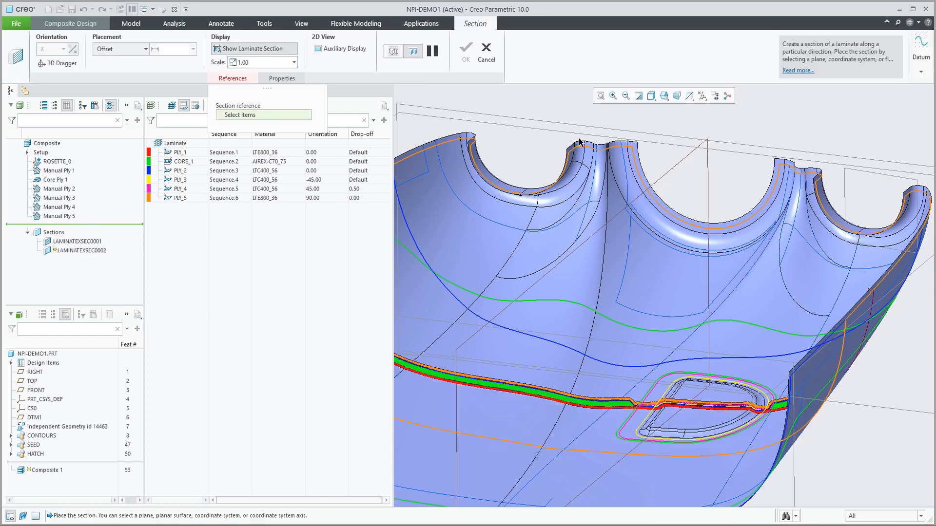
pyautogui.click(680, 164)
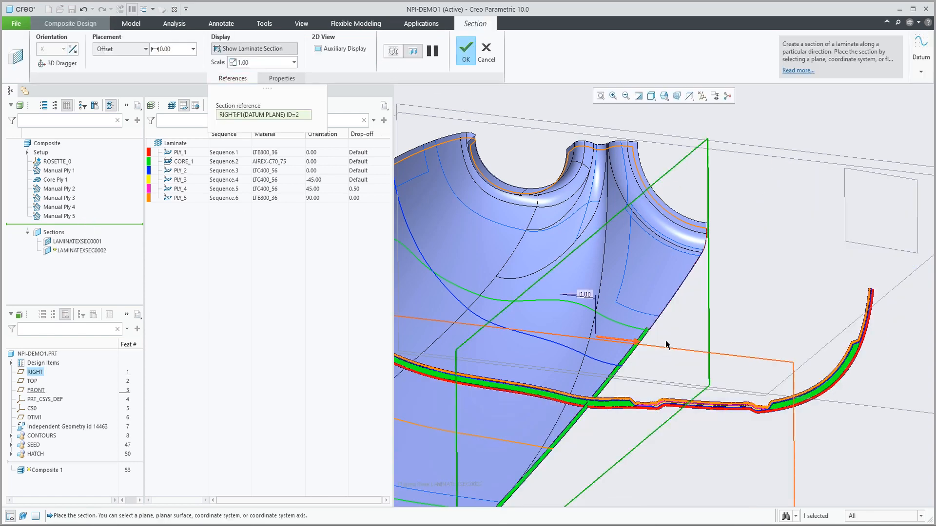
pyautogui.moveTo(674, 230); pyautogui.dragTo(751, 381, button='middle')
pyautogui.scroll(3, 751, 382)
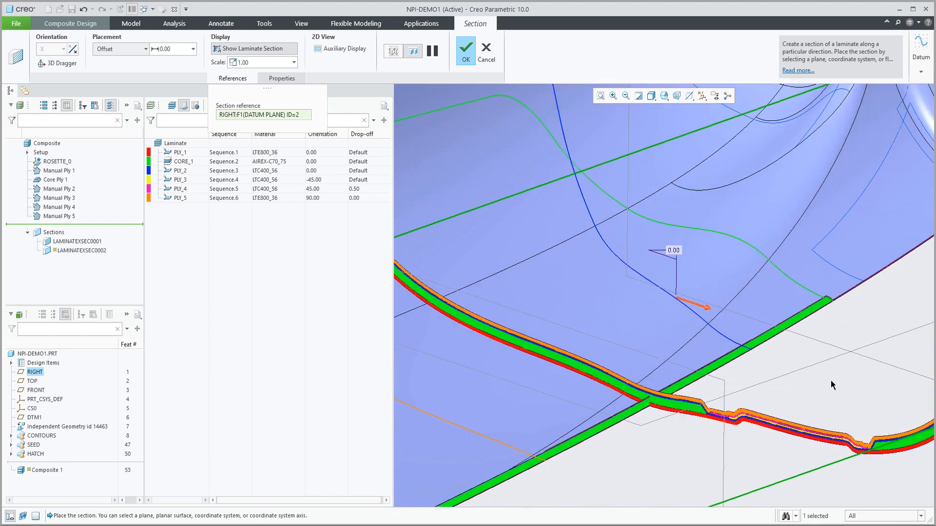
pyautogui.scroll(2, 751, 382)
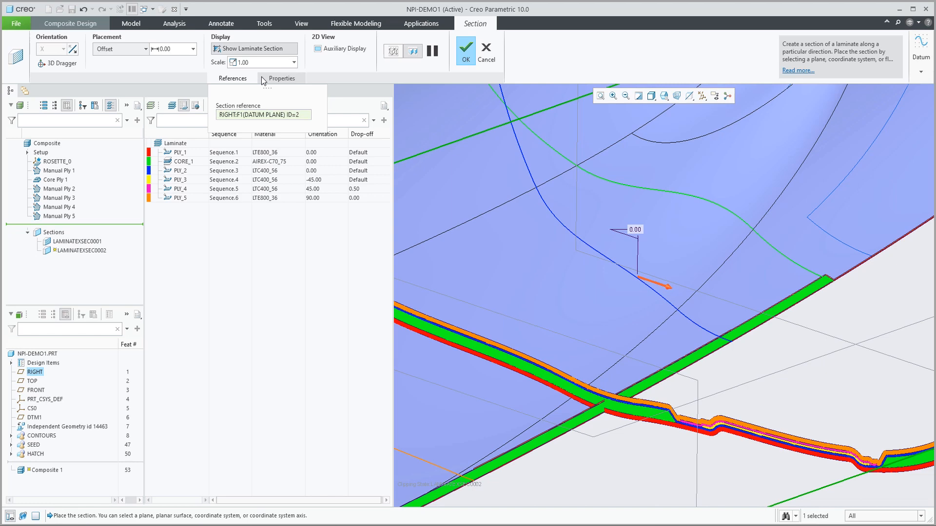
pyautogui.doubleClick(245, 62)
pyautogui.write('5')
pyautogui.press('Return')
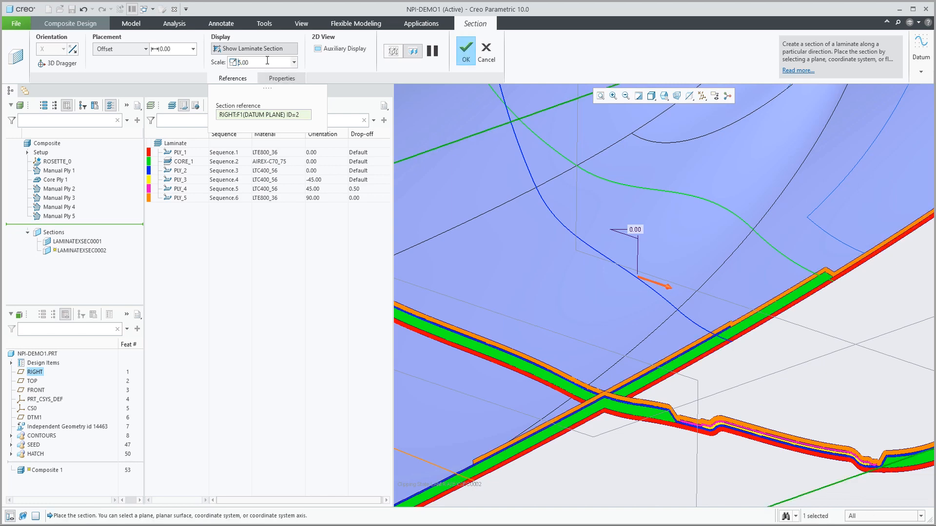
pyautogui.scroll(-5, 793, 316)
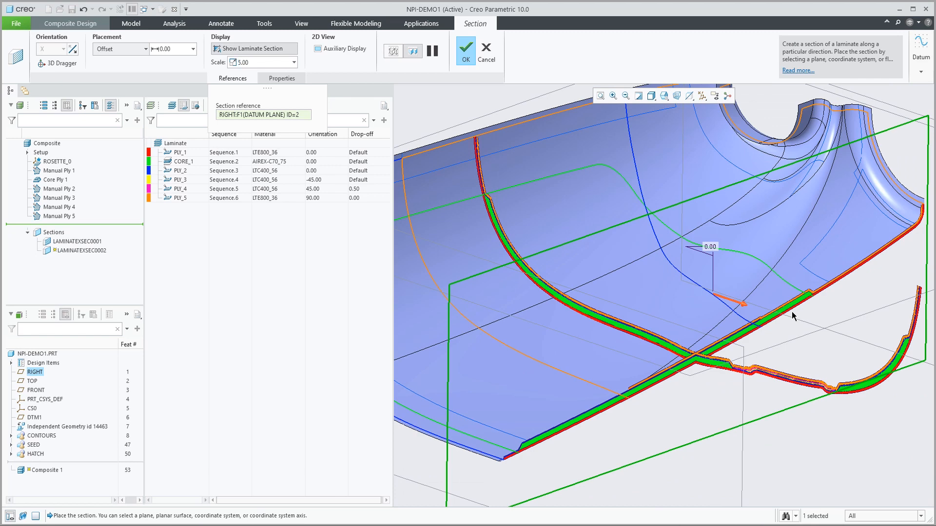
pyautogui.scroll(4, 794, 317)
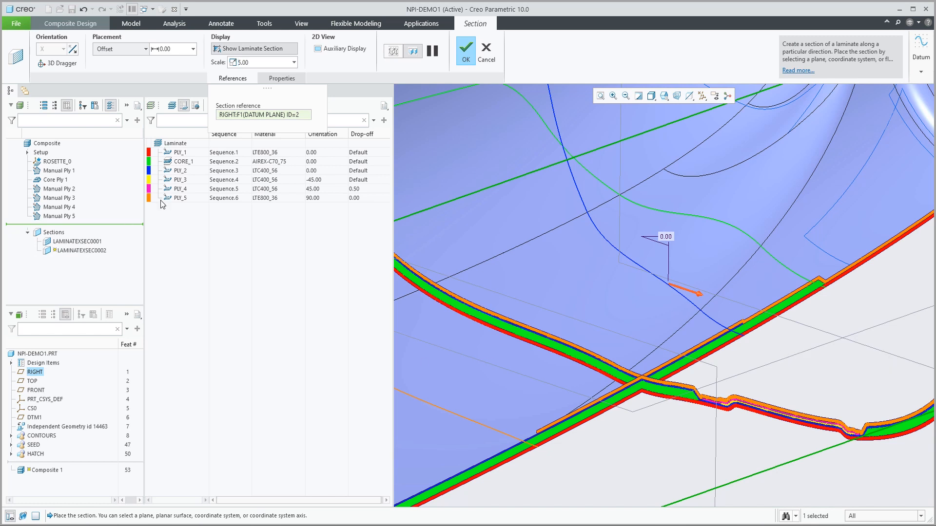
pyautogui.click(466, 51)
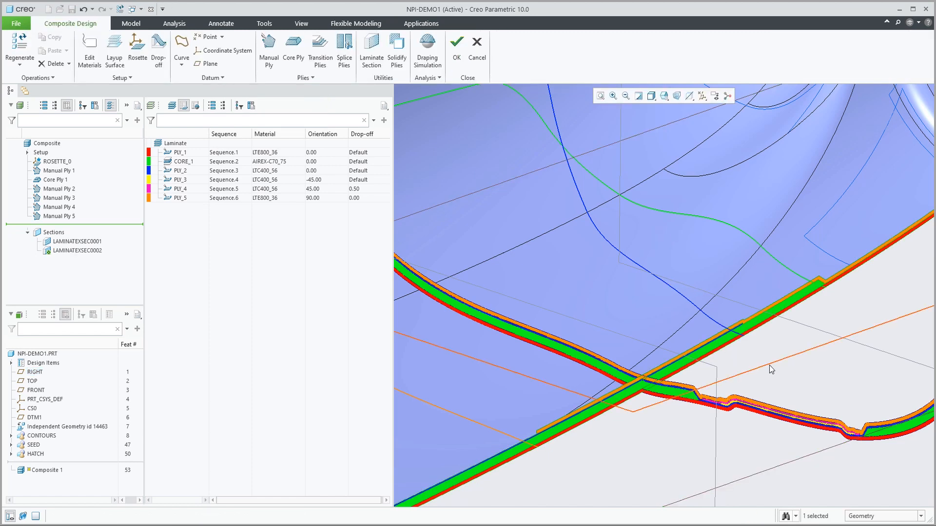
# Fit the part in view and turn off clipping by LAMINATEXSEC0002
pyautogui.moveTo(770, 365); pyautogui.dragTo(760, 361, button='middle')
pyautogui.hotkey('ctrl', 'd')
pyautogui.click(76, 251)
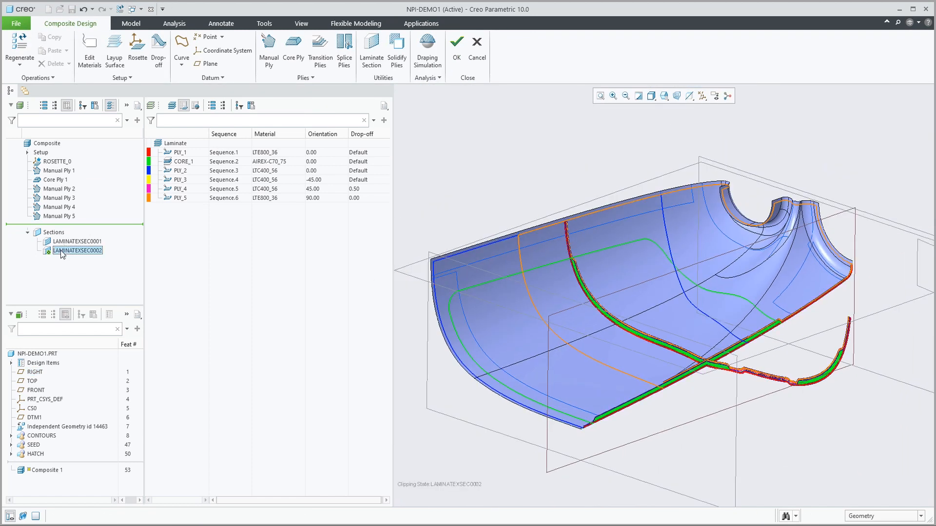
pyautogui.click(68, 192)
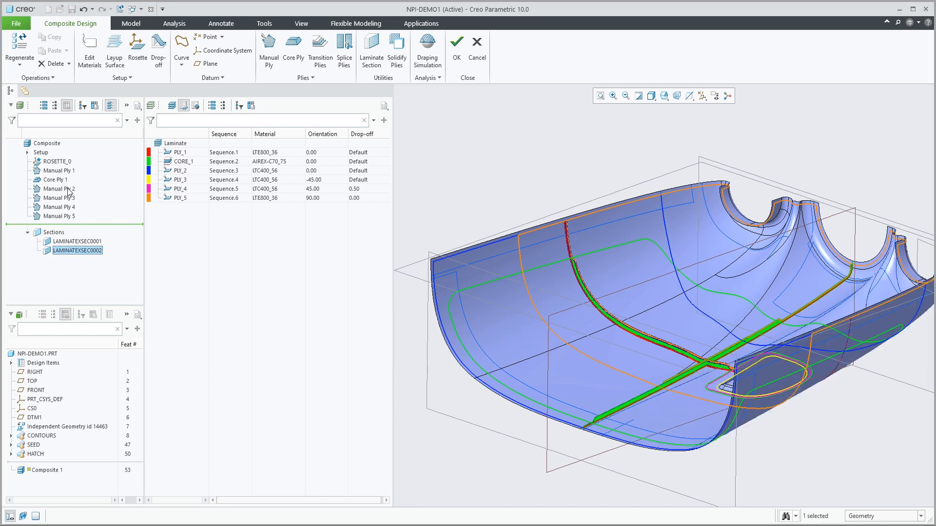
pyautogui.click(503, 137)
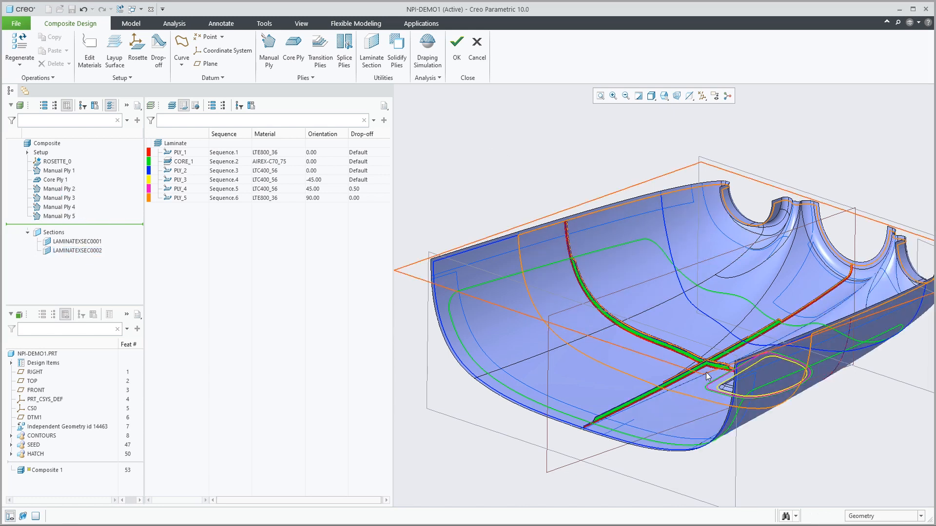
# Hide LAMINATEXSEC0002 and LAMINATEXSEC0001 so the full part shows unclipped
pyautogui.click(76, 250)
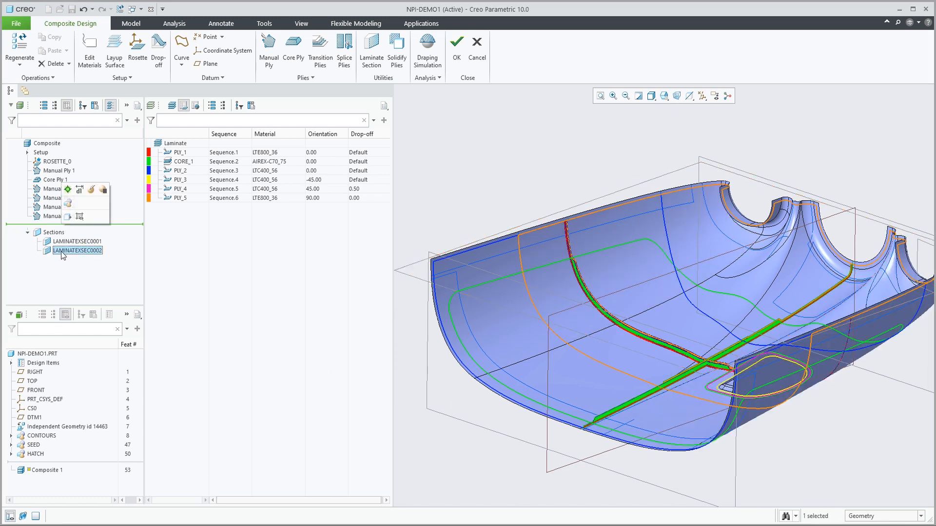
pyautogui.click(79, 219)
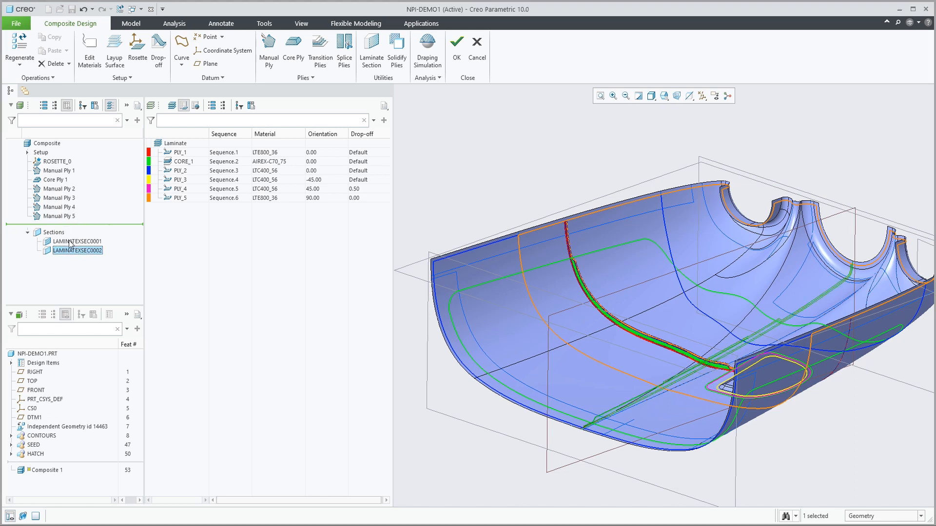
pyautogui.click(77, 242)
pyautogui.click(87, 207)
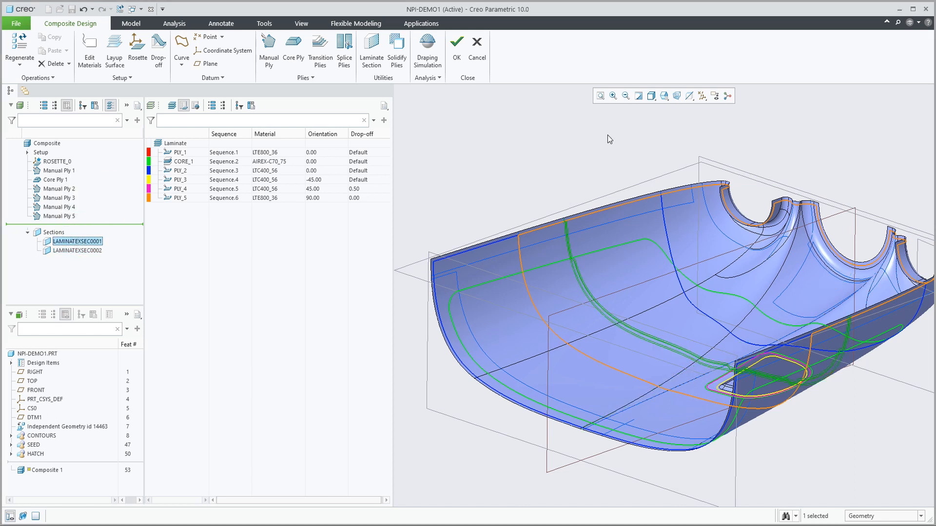